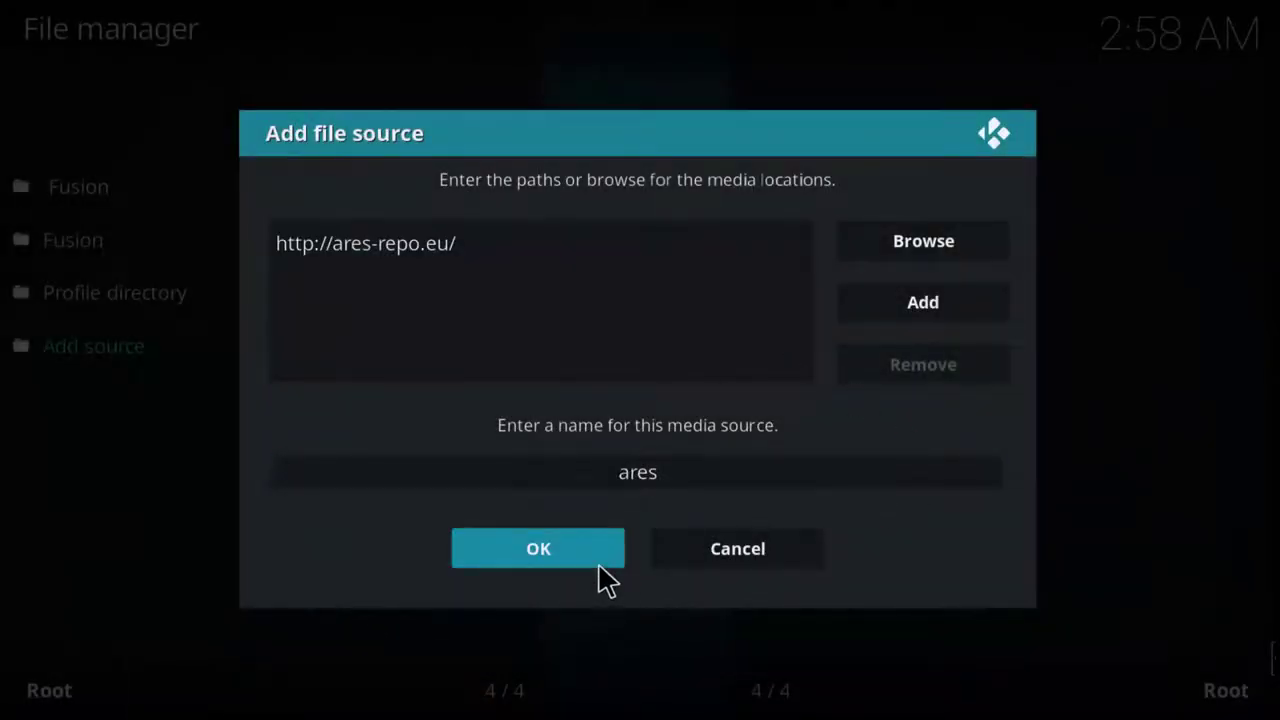
left_click(599, 565)
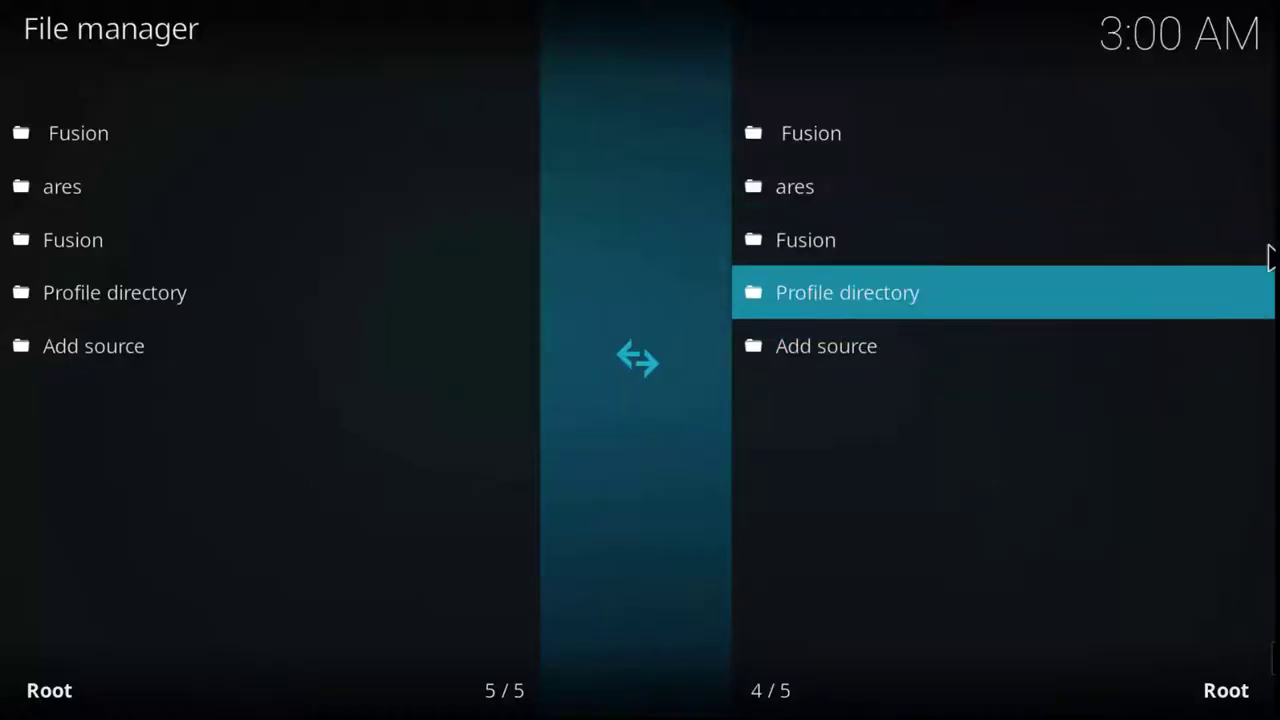
Start another file source from the File manager's Add source entry.
left_click(830, 352)
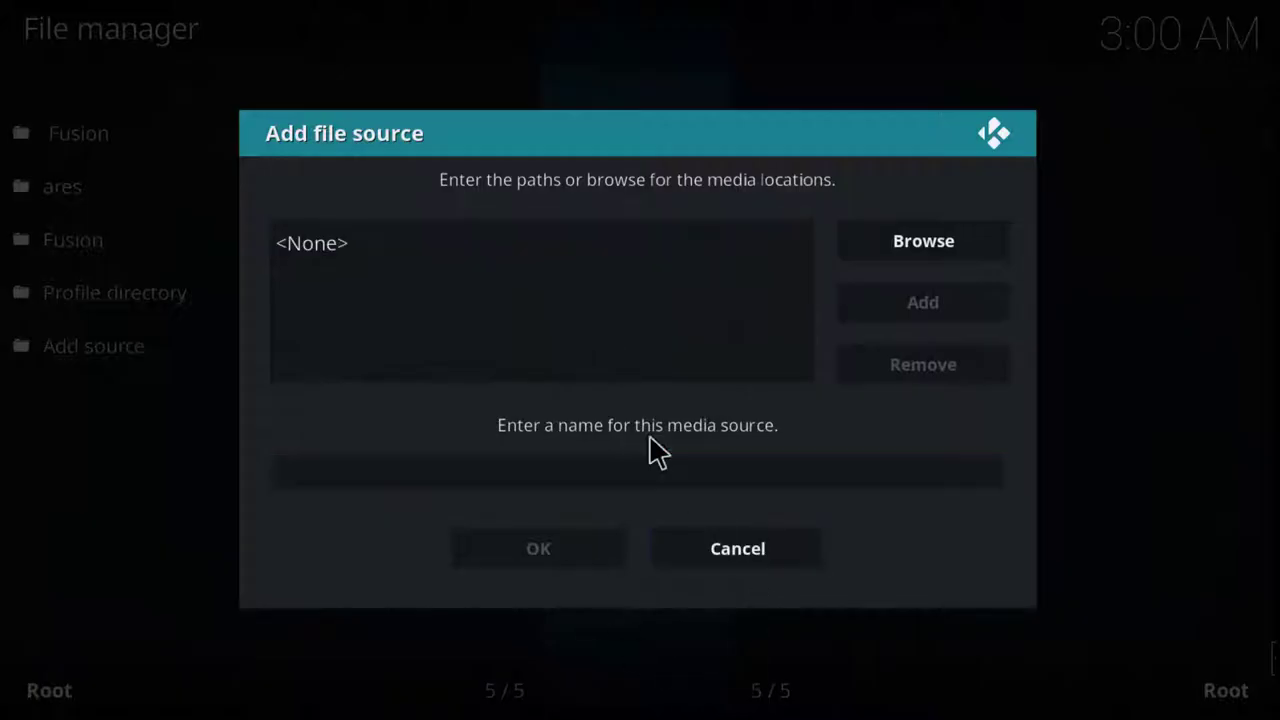
left_click(481, 257)
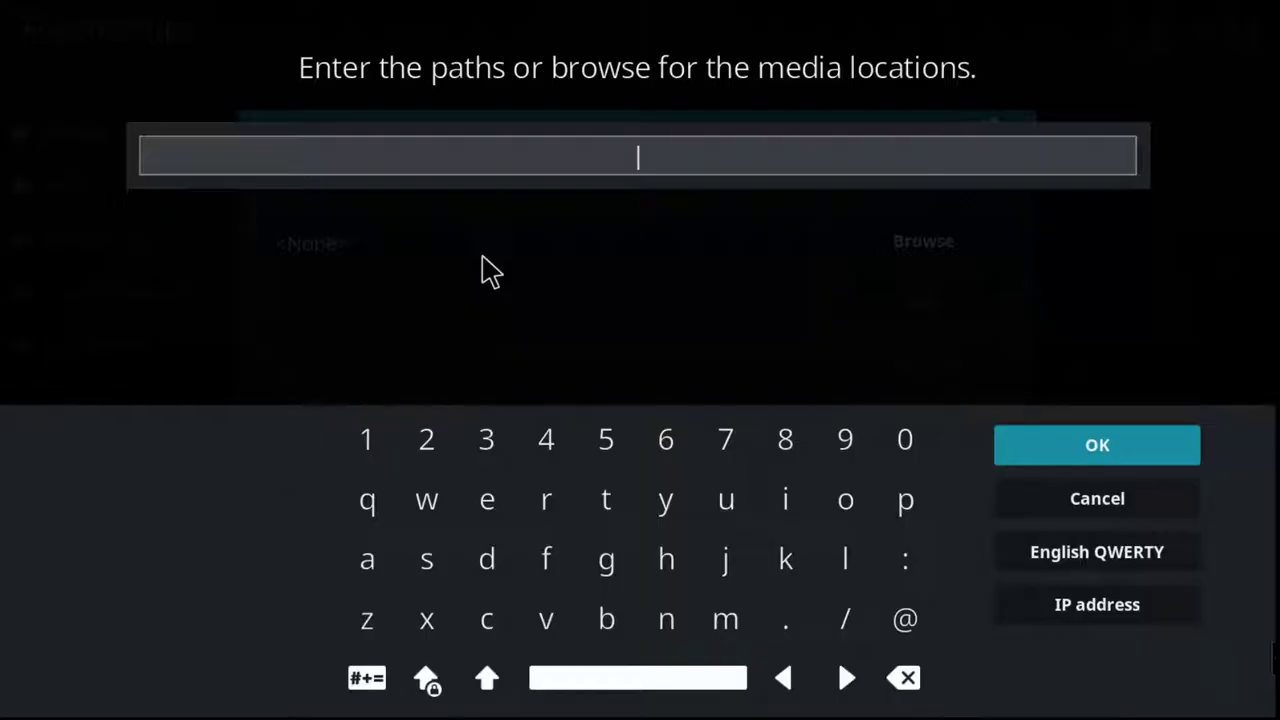
type("h")
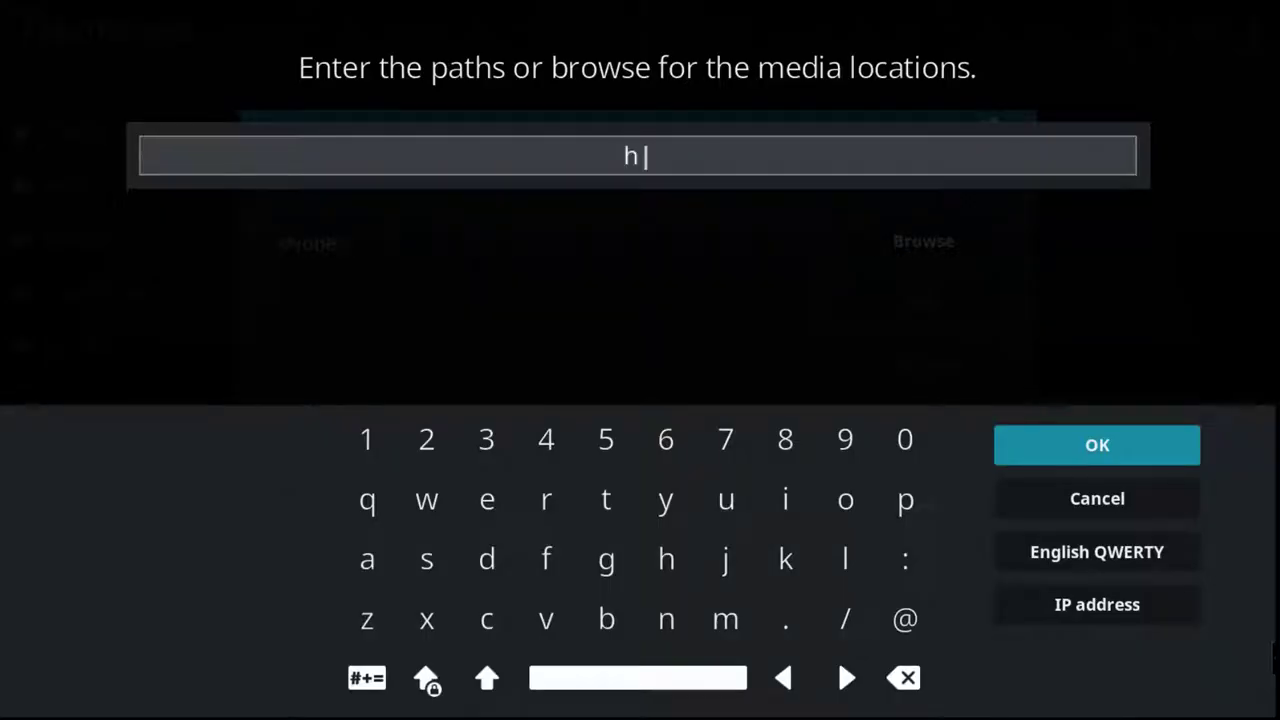
type("ttp://n")
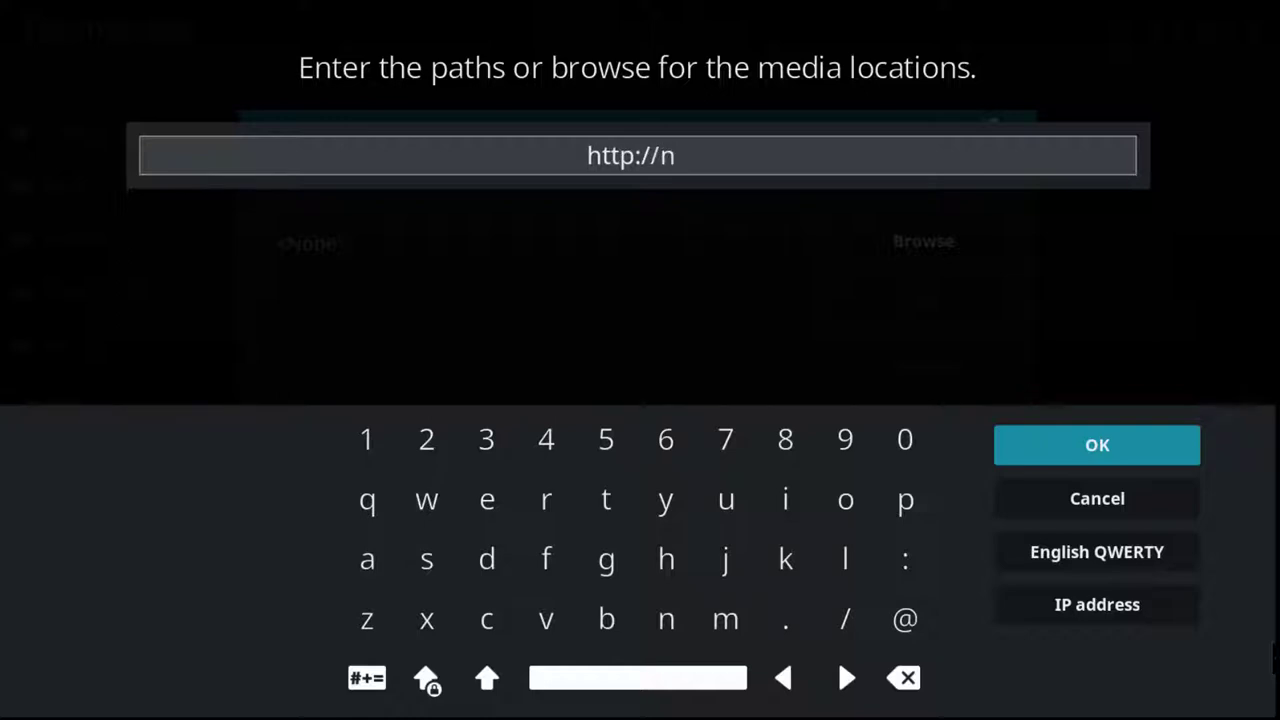
type("oob")
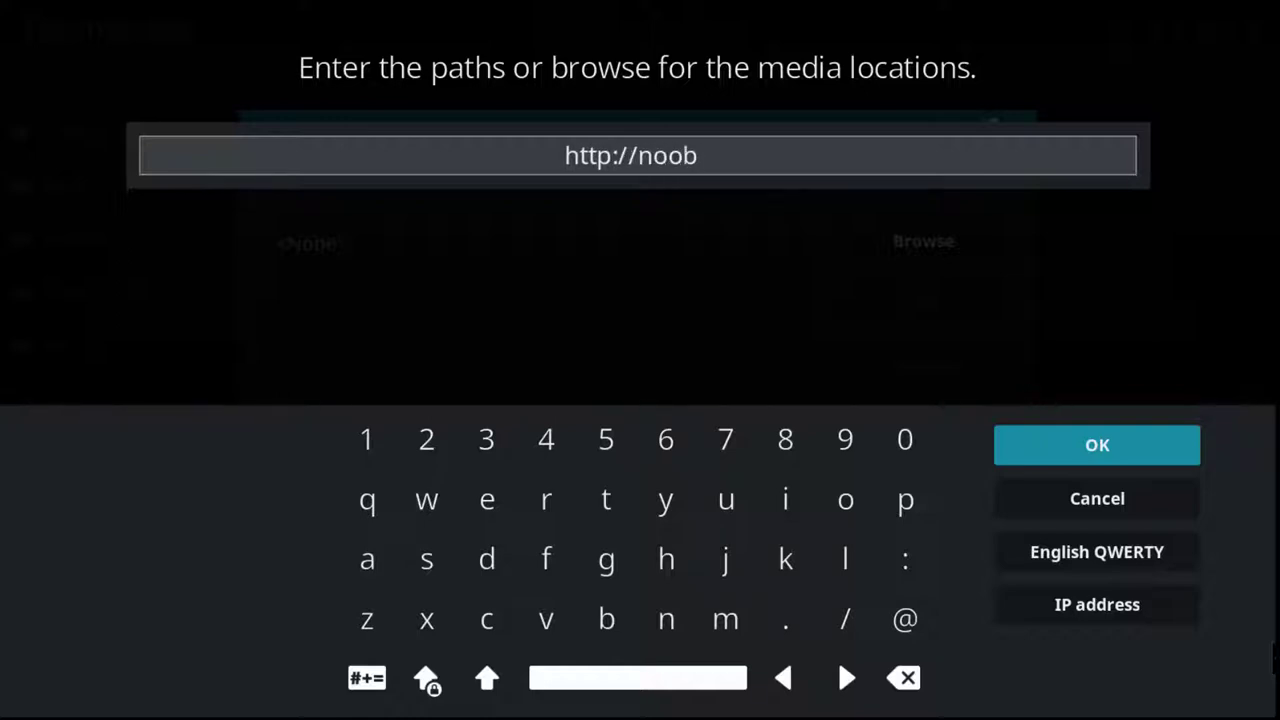
type("sa")
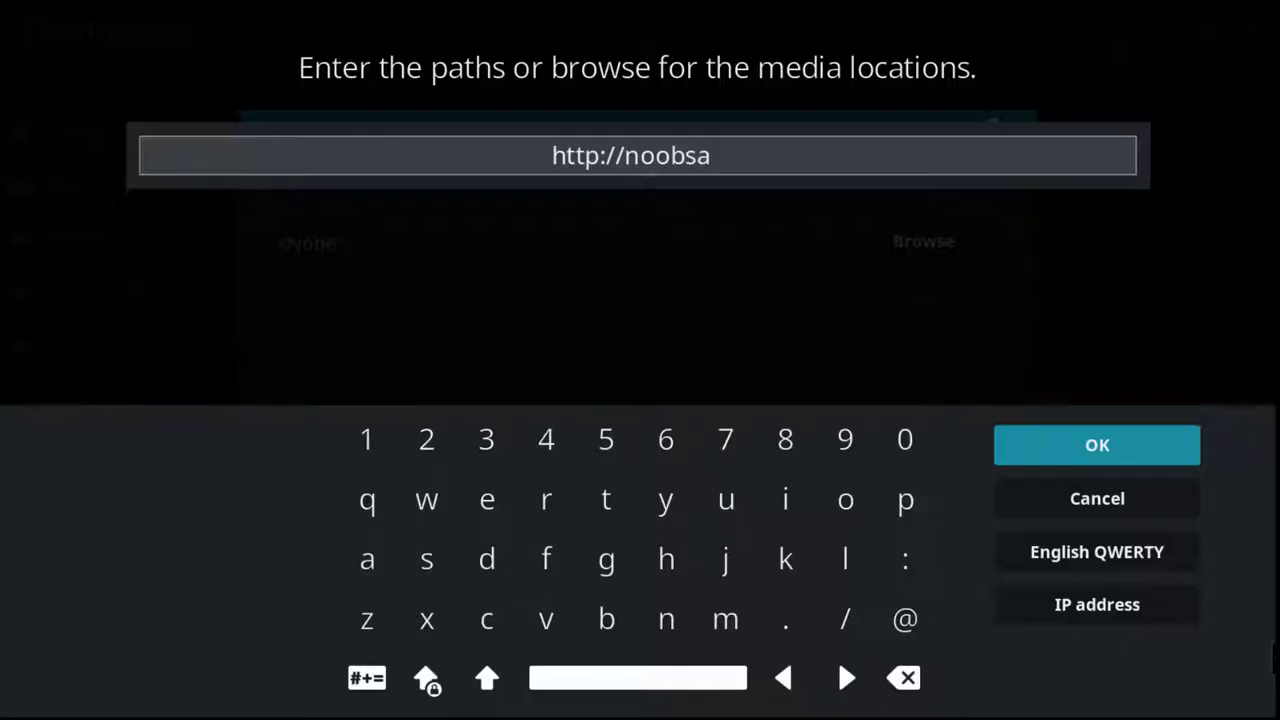
type("nders")
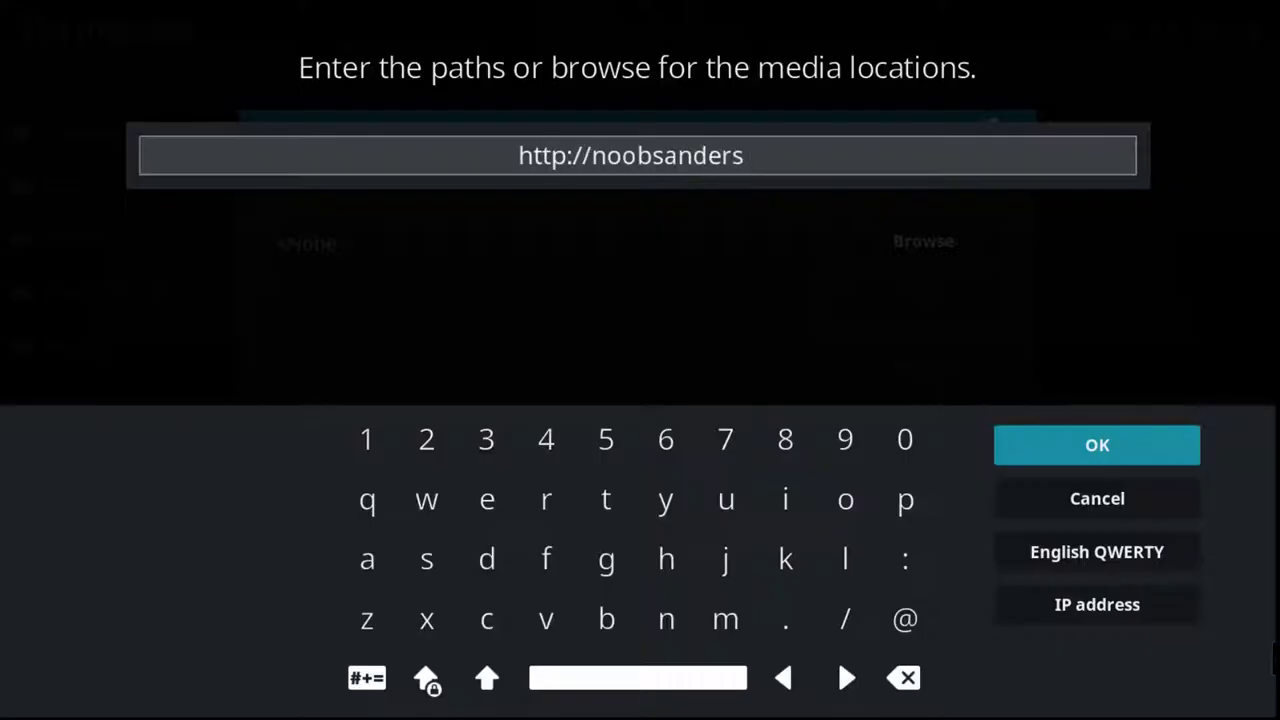
type(".co")
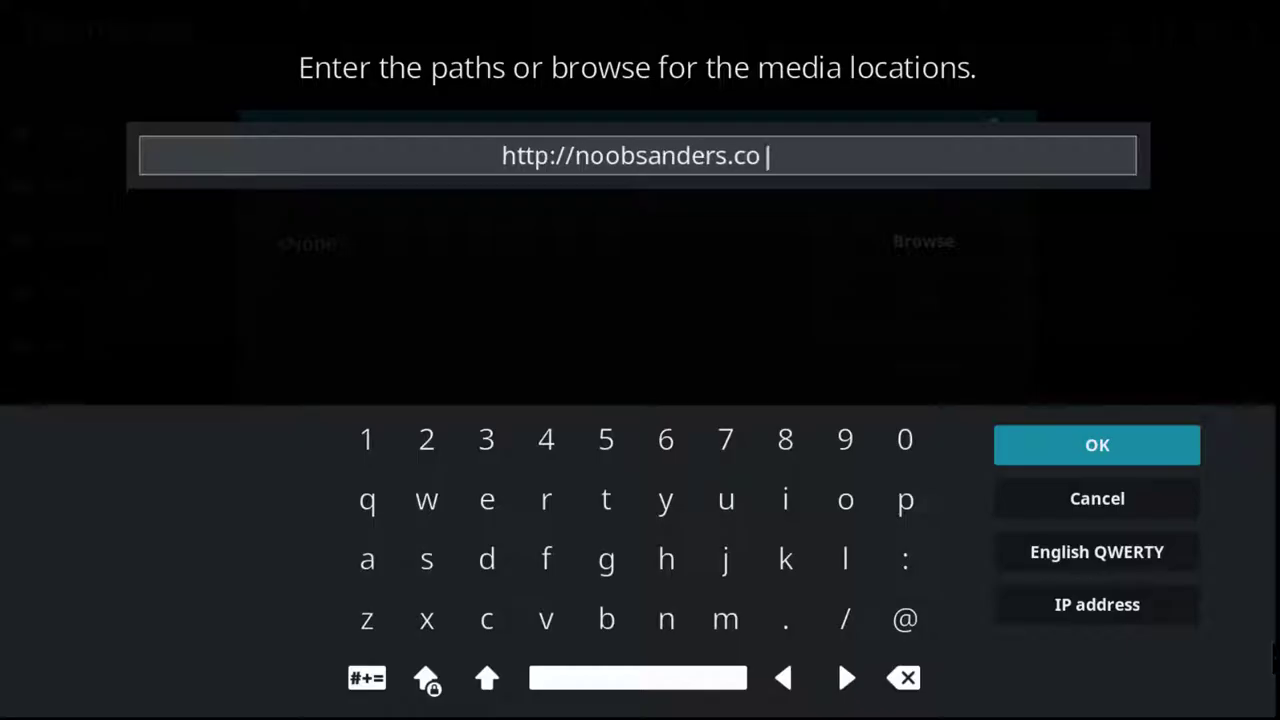
type("m/")
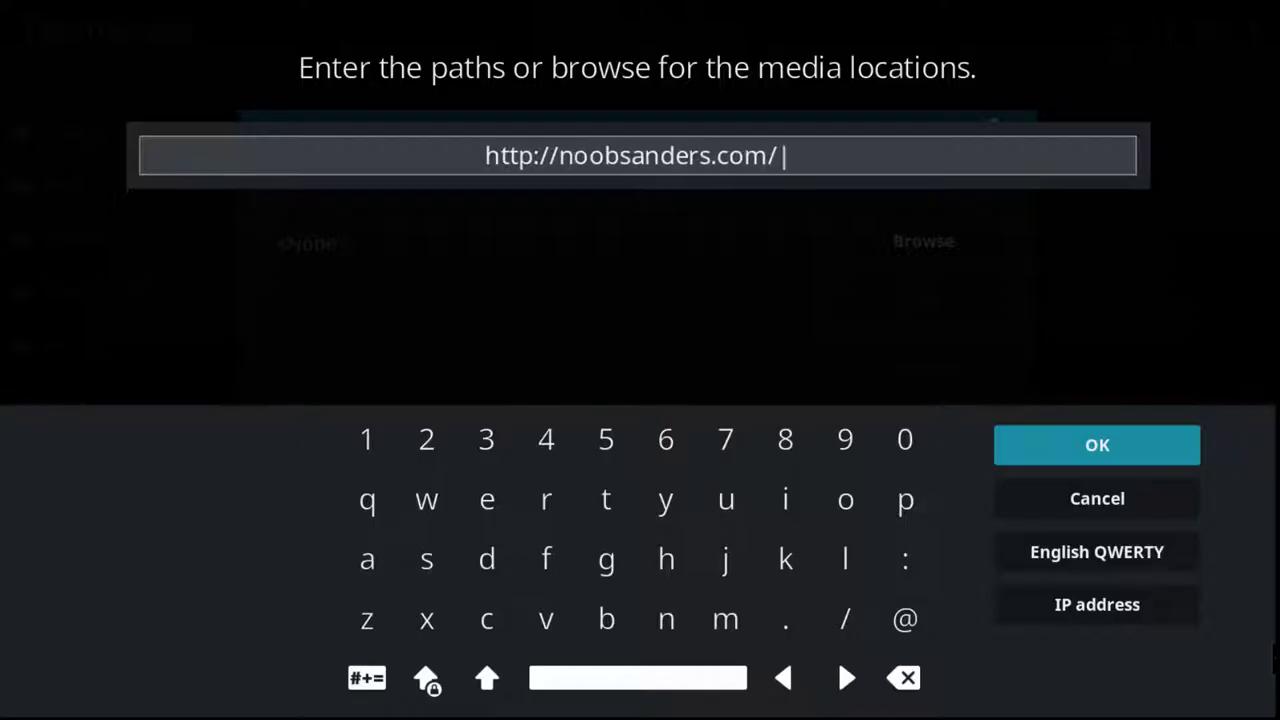
type("portal")
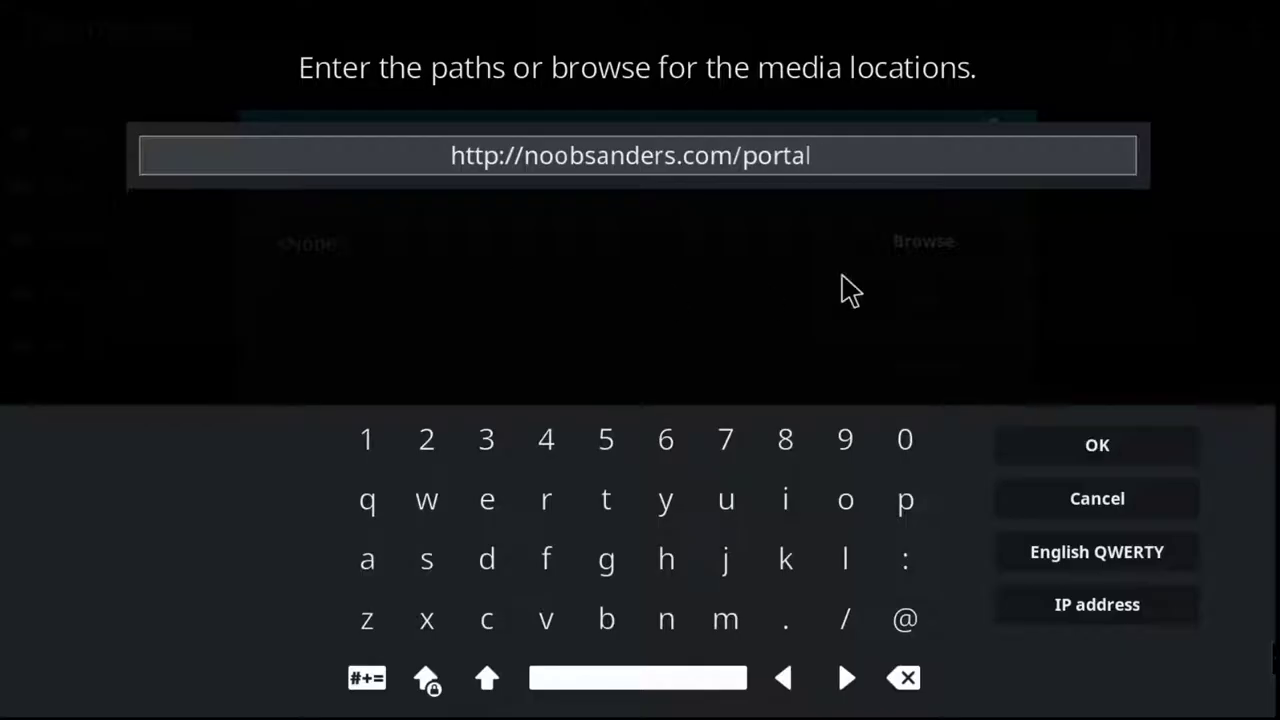
left_click(1055, 443)
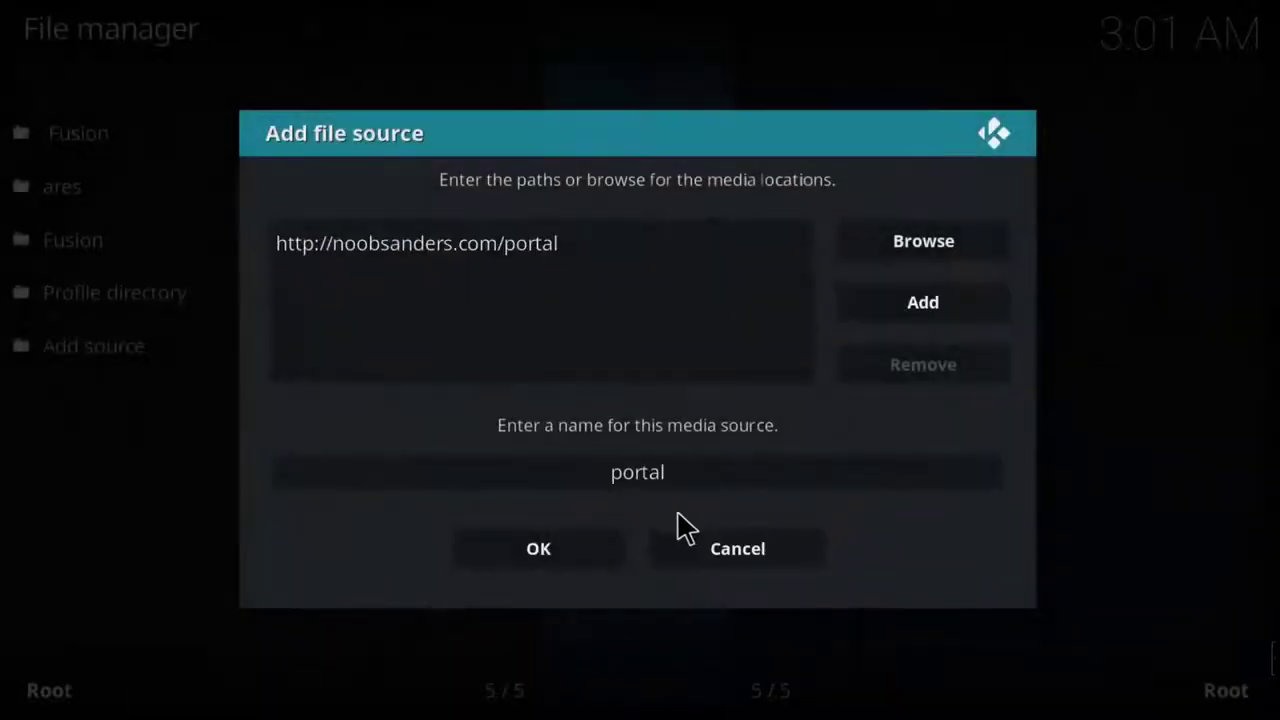
Rename the source from portal to .bob and submit it.
left_click(684, 470)
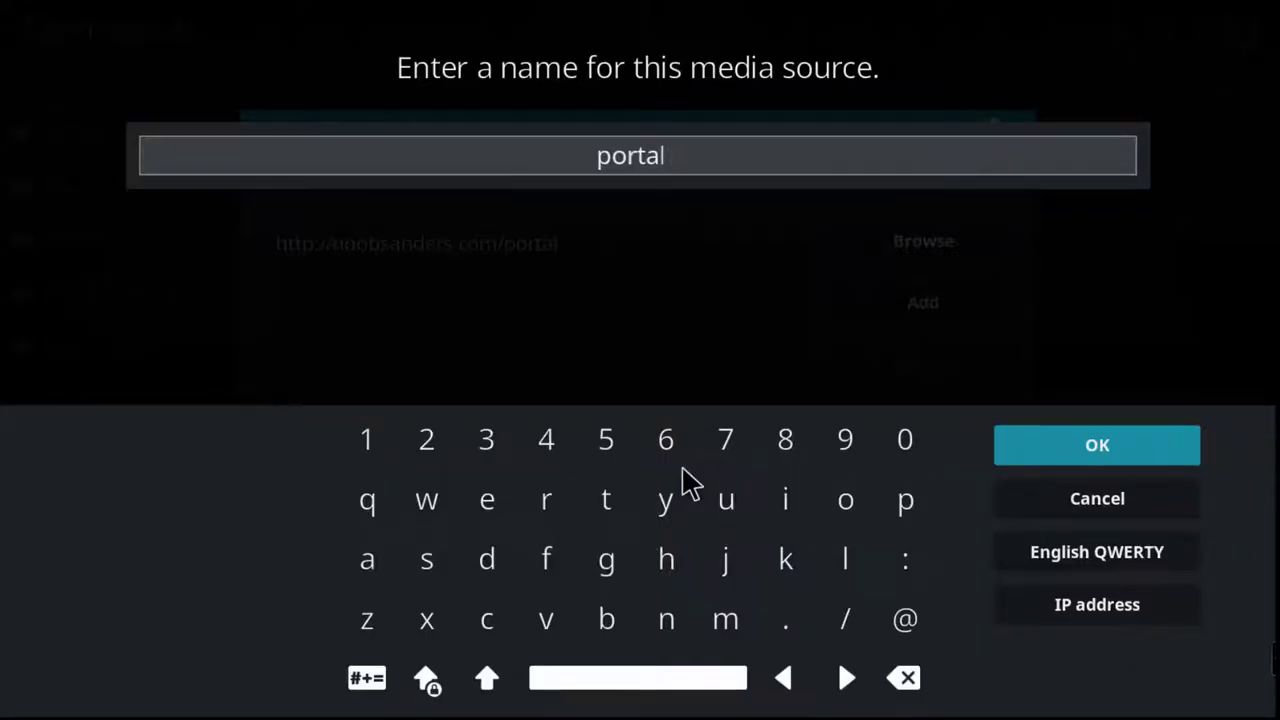
key("BackSpace")
key("BackSpace")
key("BackSpace")
key("BackSpace")
key("BackSpace")
key("BackSpace")
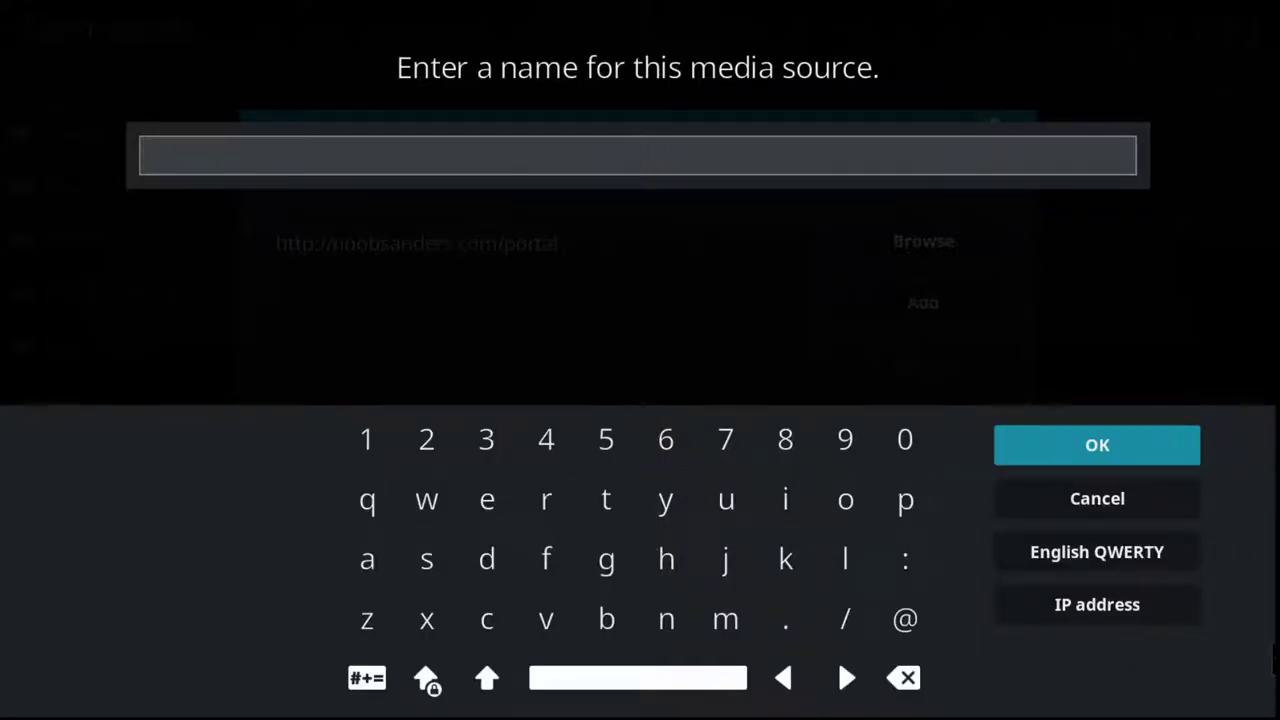
type(".bob")
left_click(1117, 457)
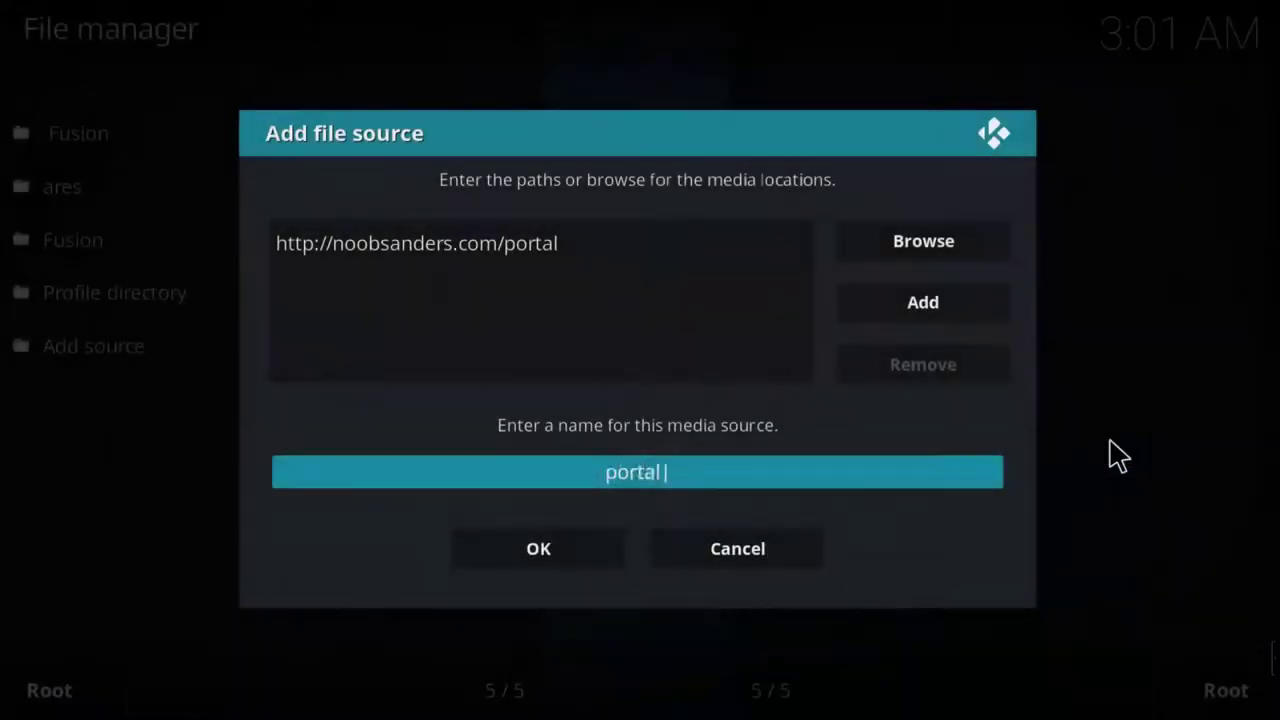
left_click(567, 540)
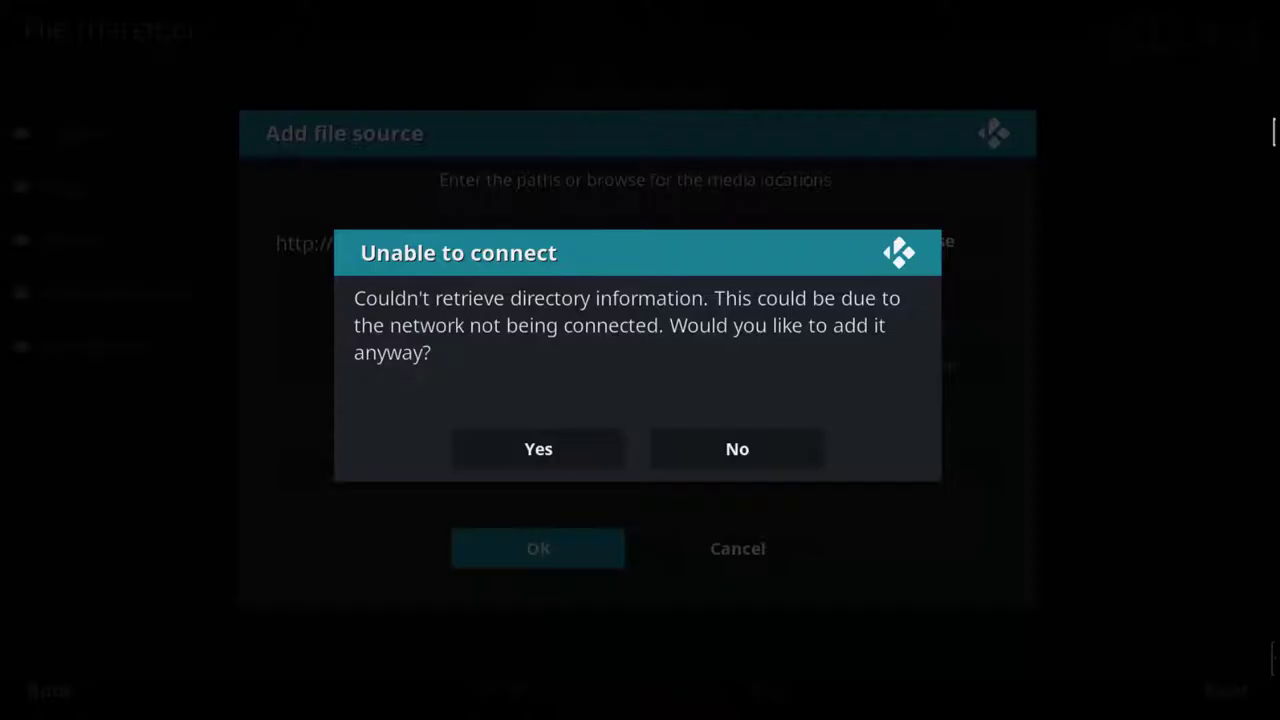
Dismiss the Unable to connect warning and save the .bob source.
key("Escape")
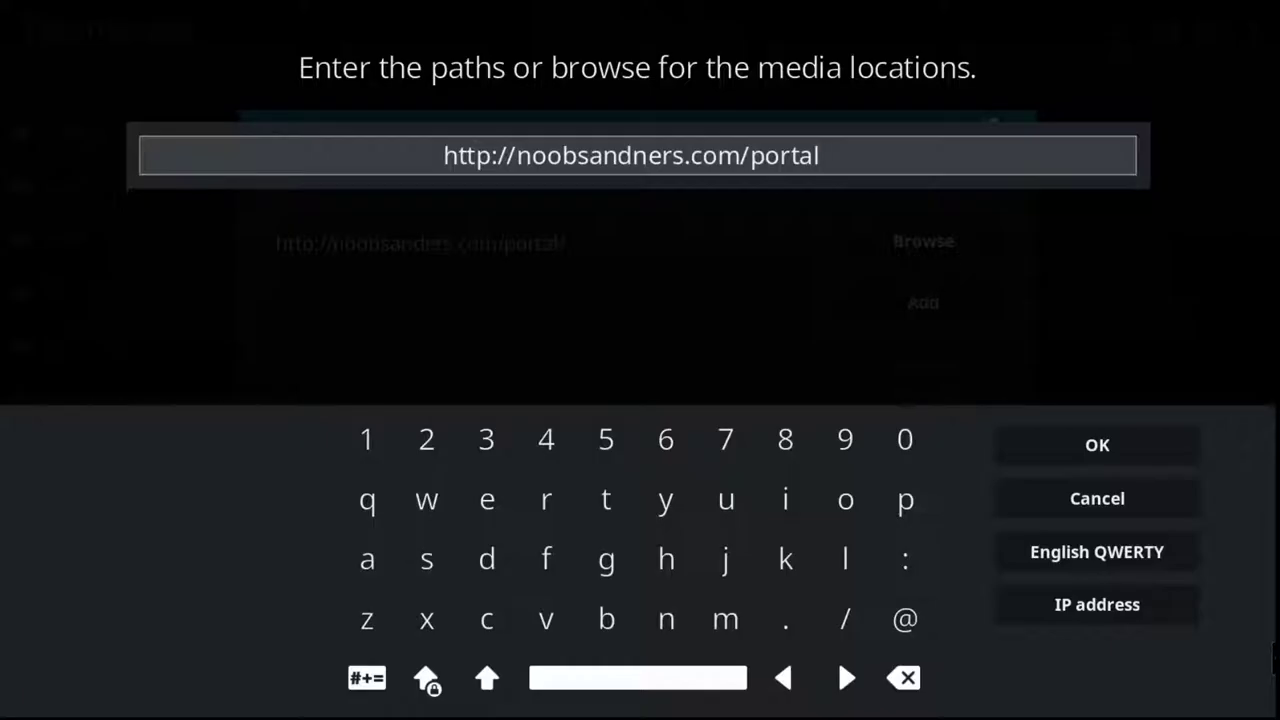
left_click(1106, 440)
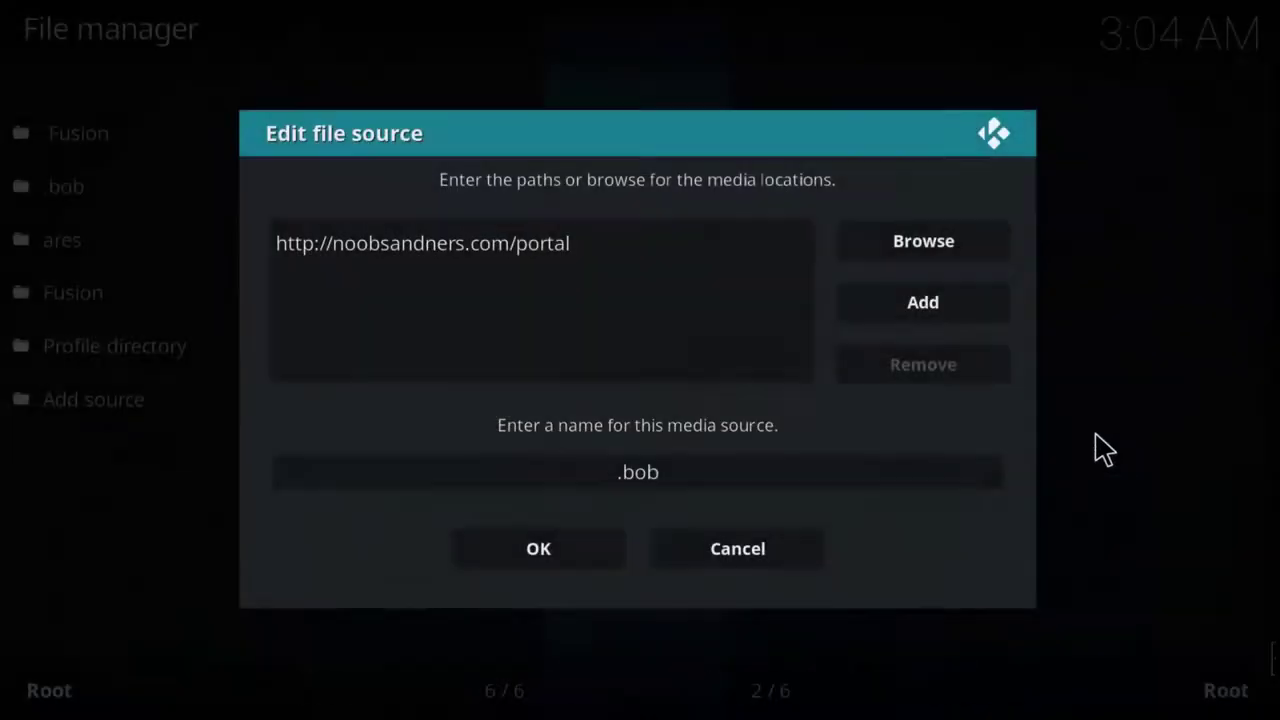
left_click(547, 541)
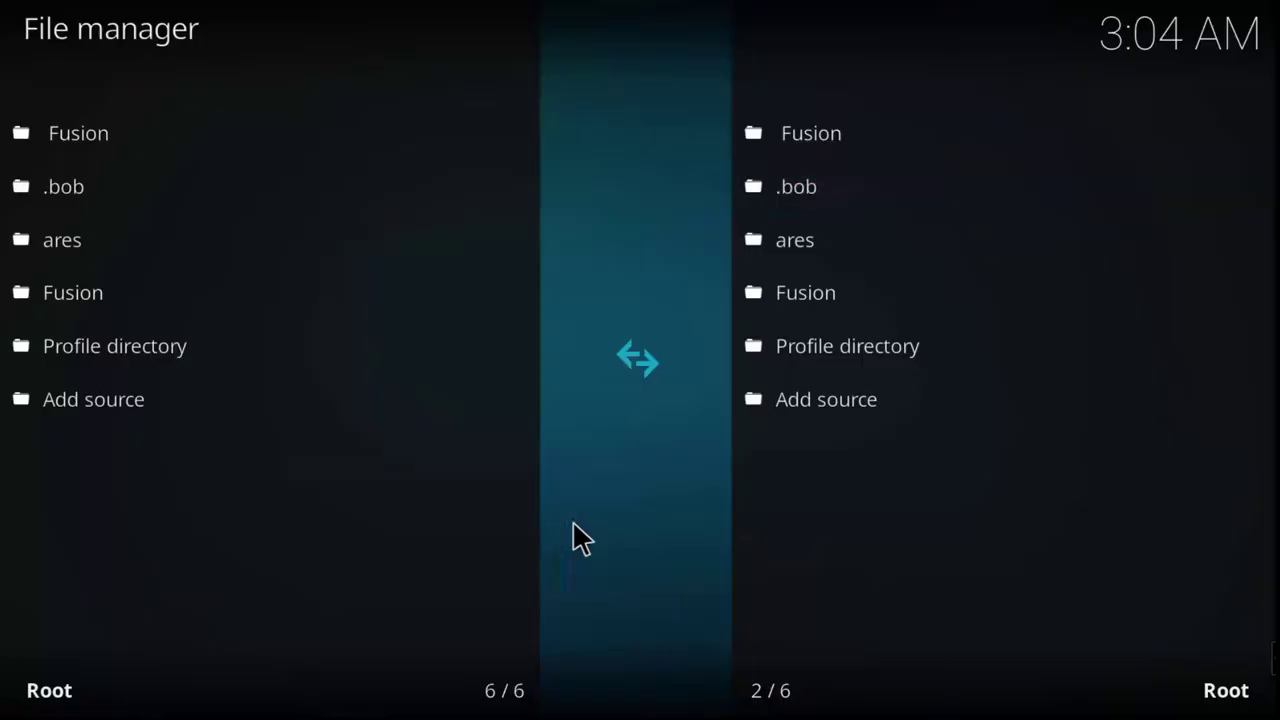
left_click(812, 402)
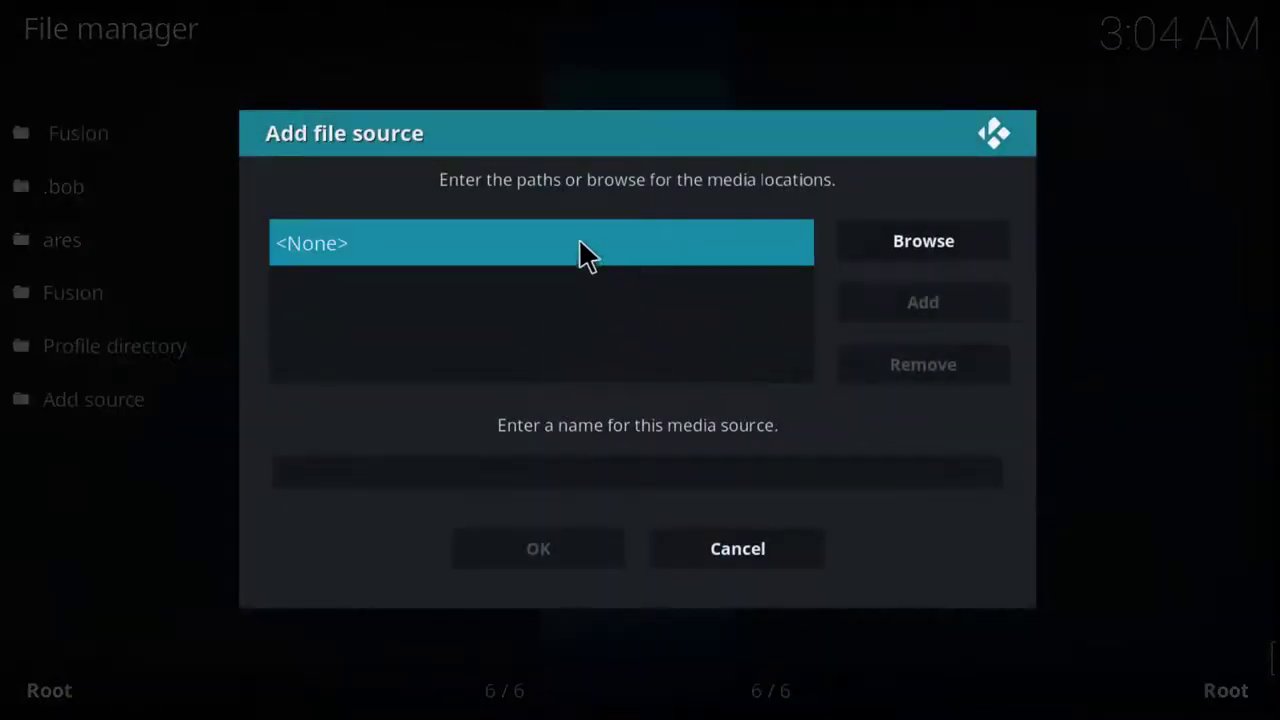
left_click(580, 241)
type("http://")
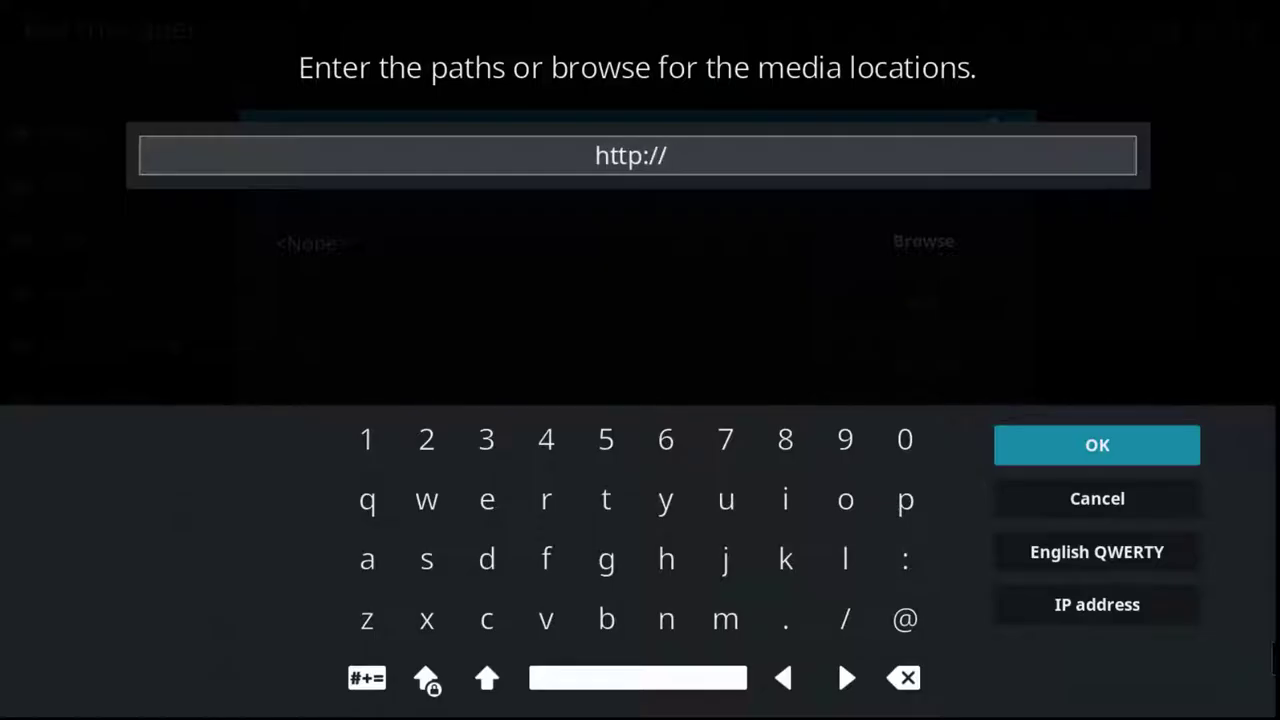
type("media")
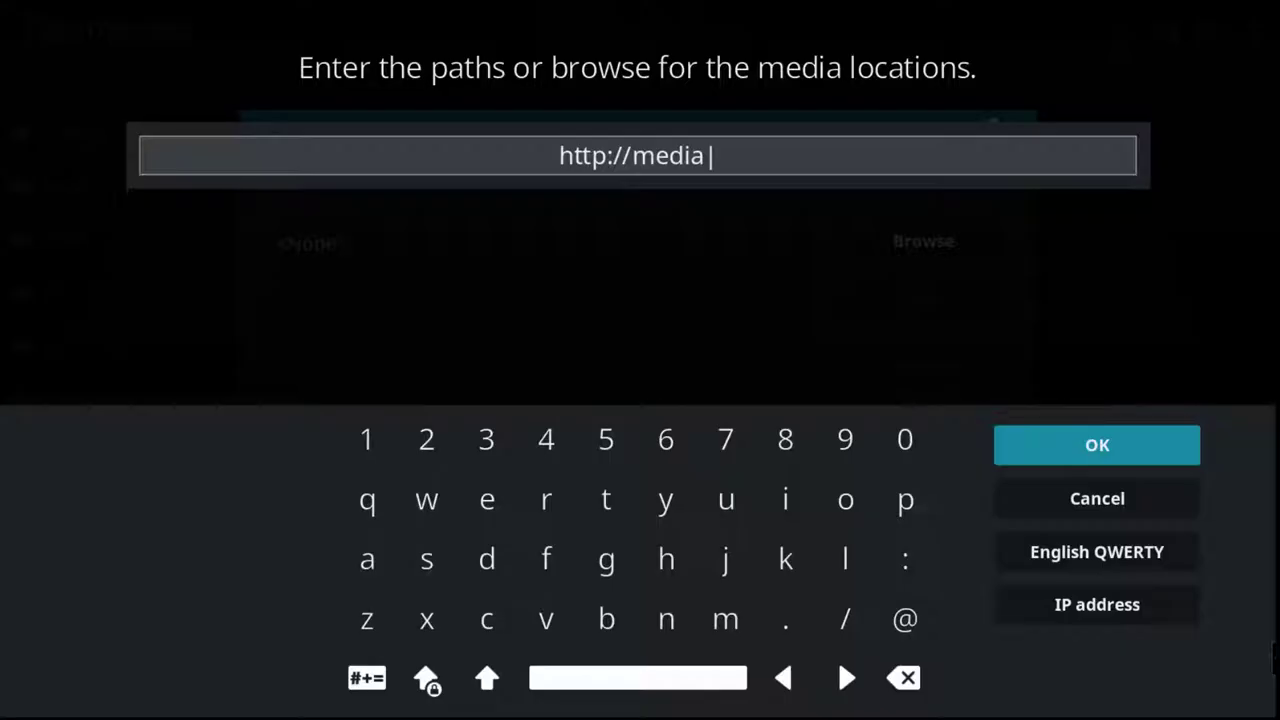
type("repos.net")
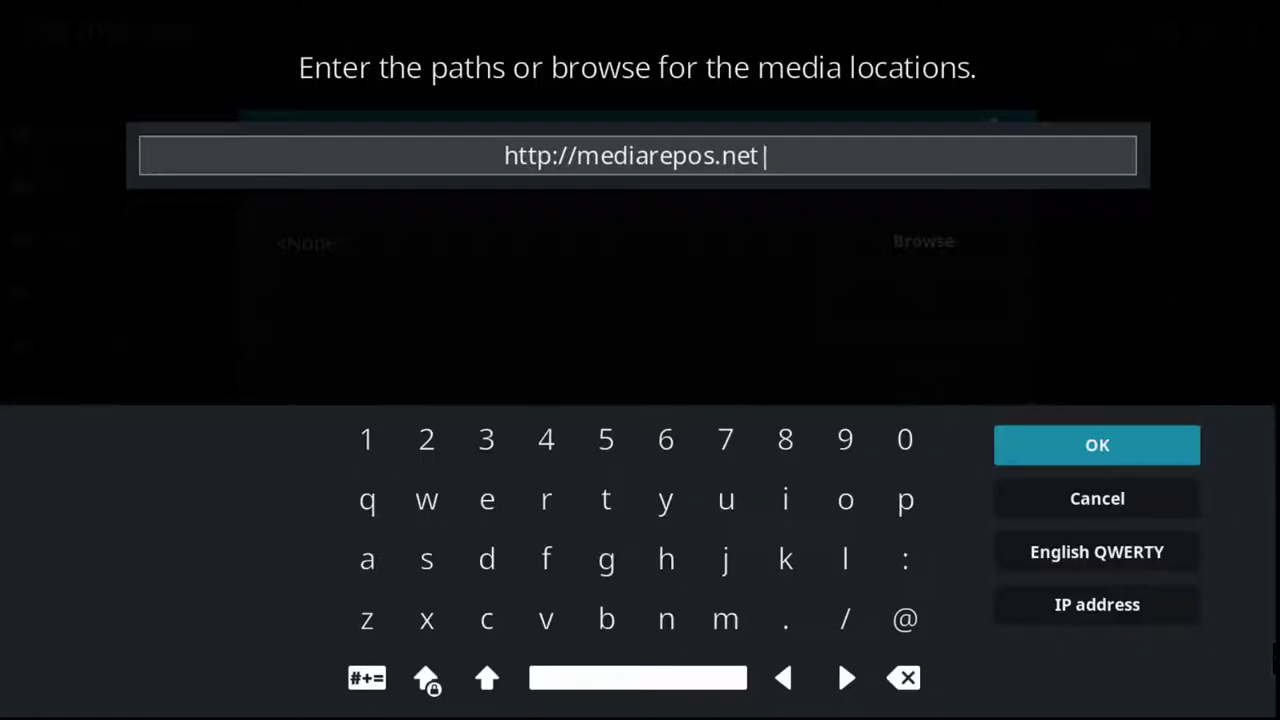
type("/kodistuff")
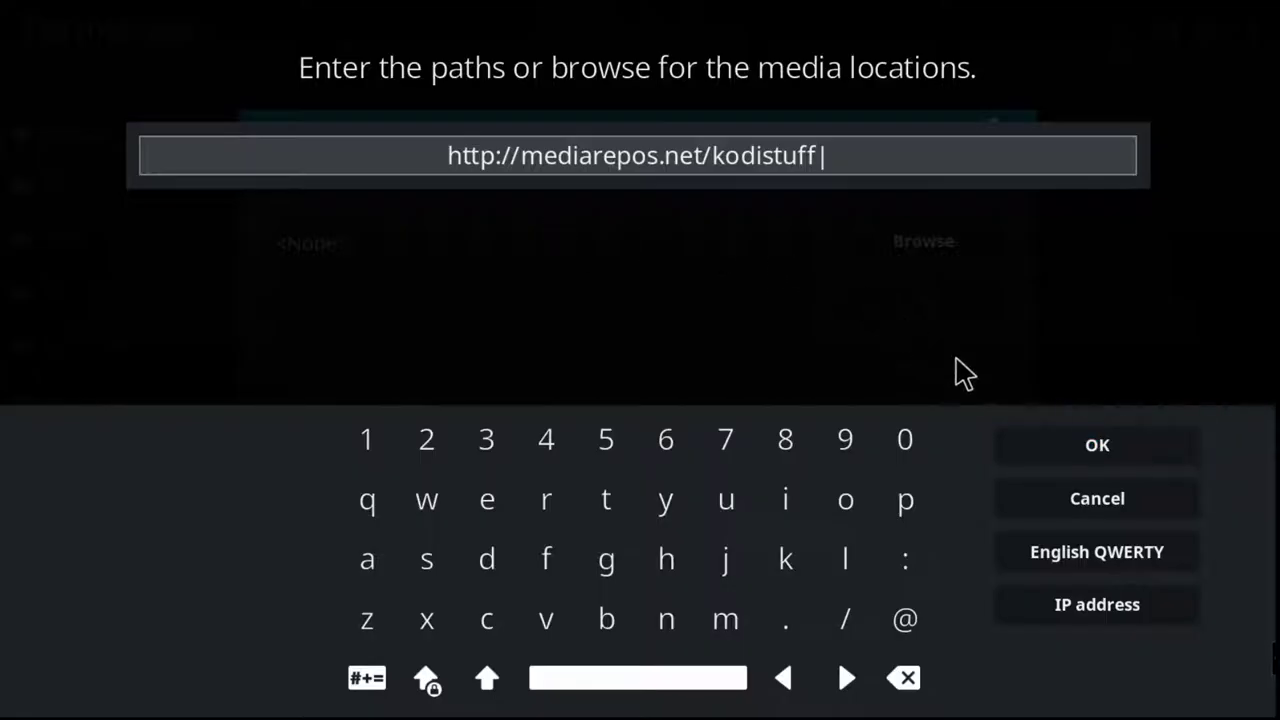
left_click(1068, 462)
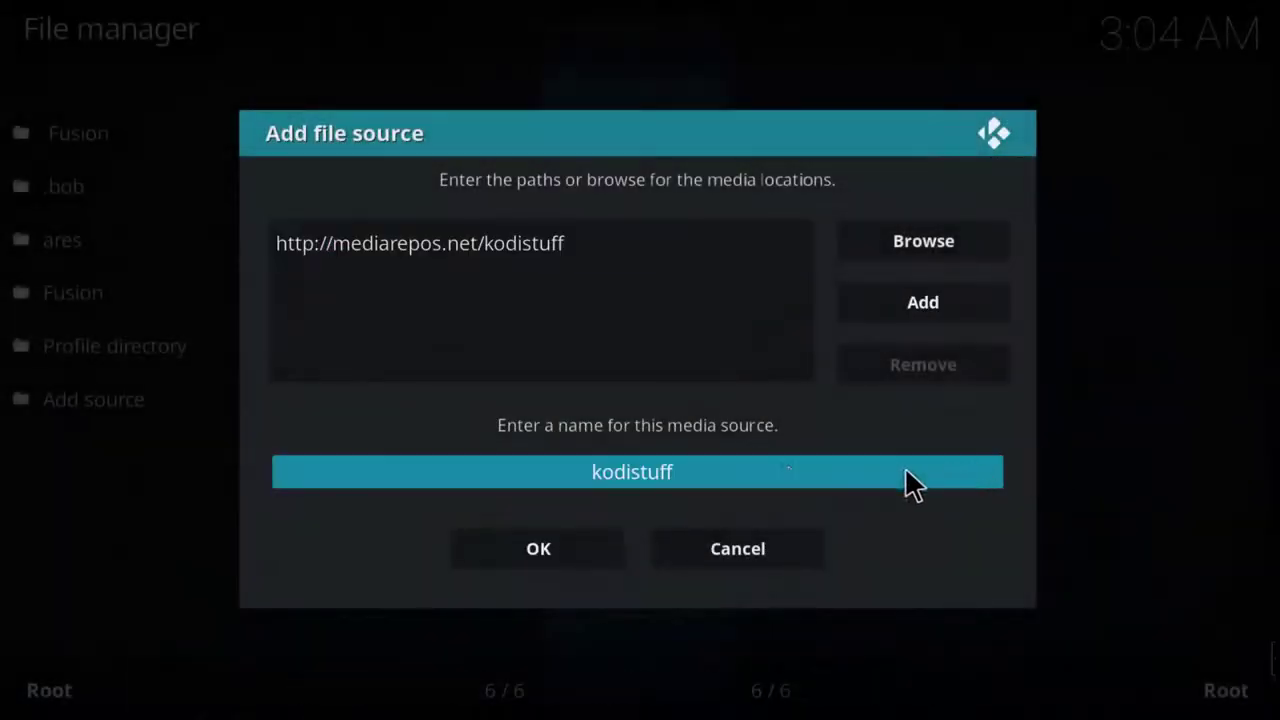
left_click(790, 472)
Rename the kodistuff source to .bennu and resubmit it past the connection warning.
key("BackSpace")
key("BackSpace")
key("BackSpace")
key("BackSpace")
key("BackSpace")
key("BackSpace")
key("BackSpace")
key("BackSpace")
key("BackSpace")
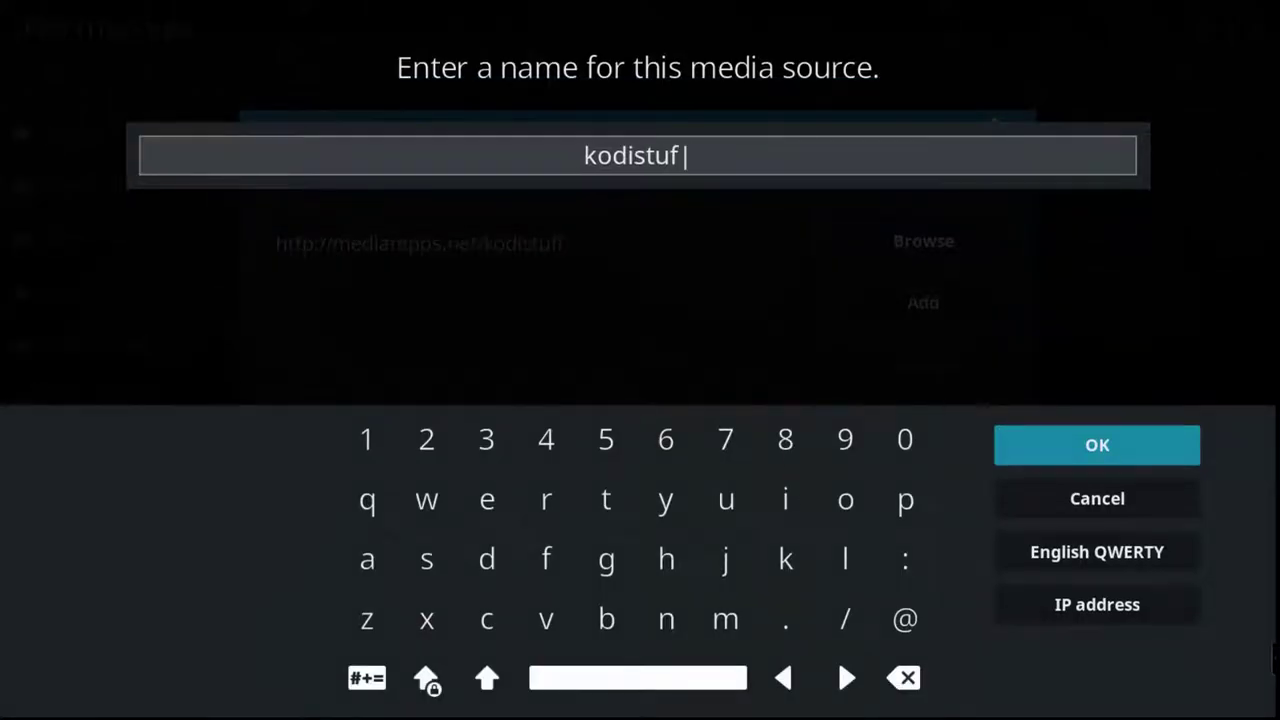
type(".bennu")
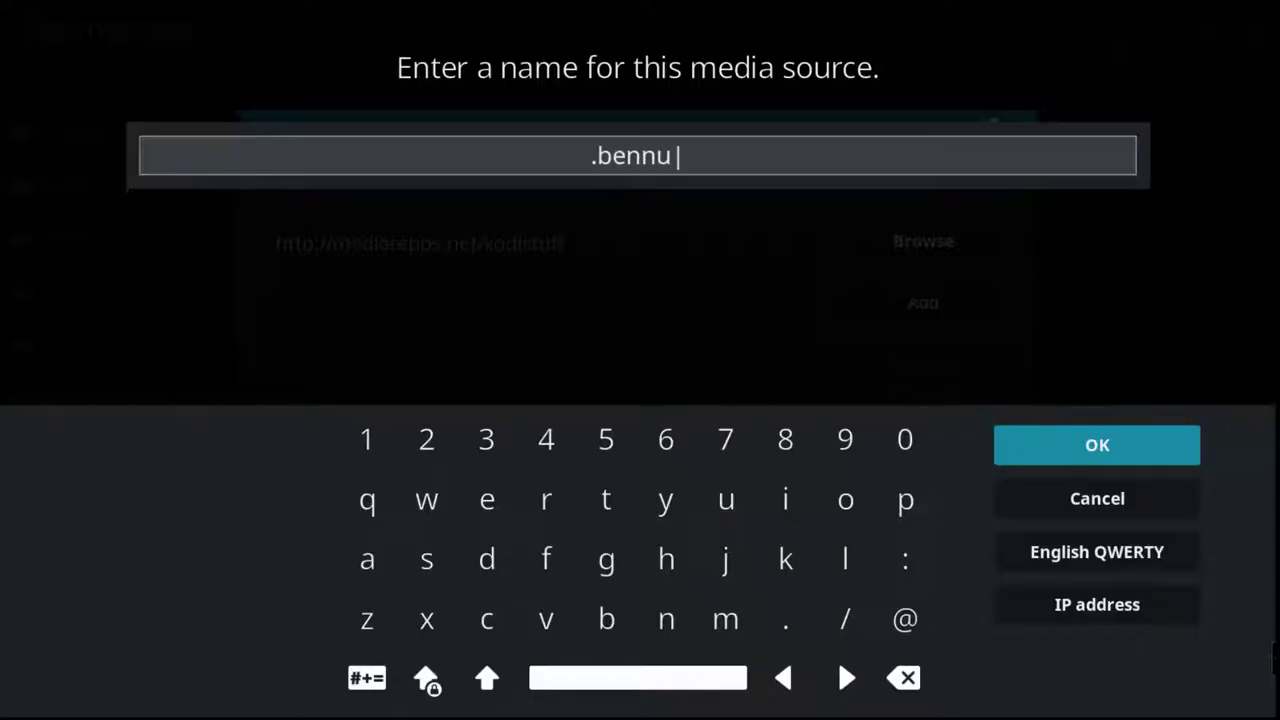
left_click(1168, 455)
left_click(600, 558)
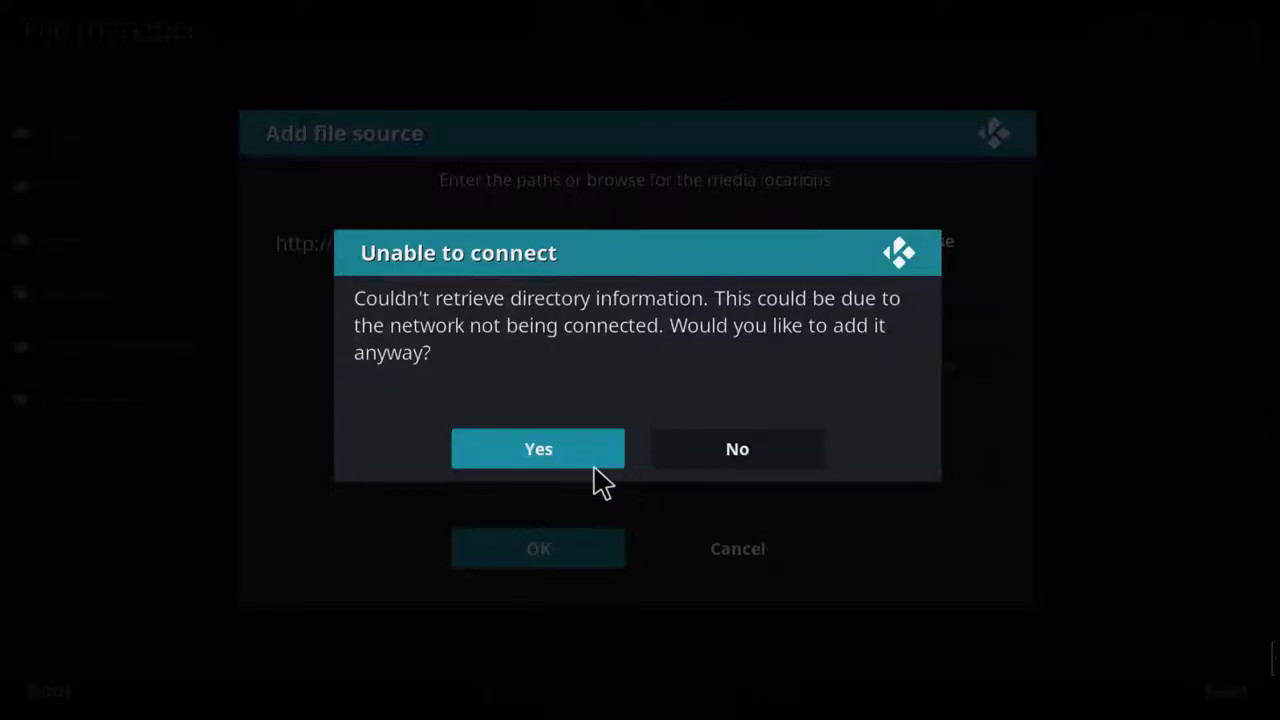
left_click(680, 440)
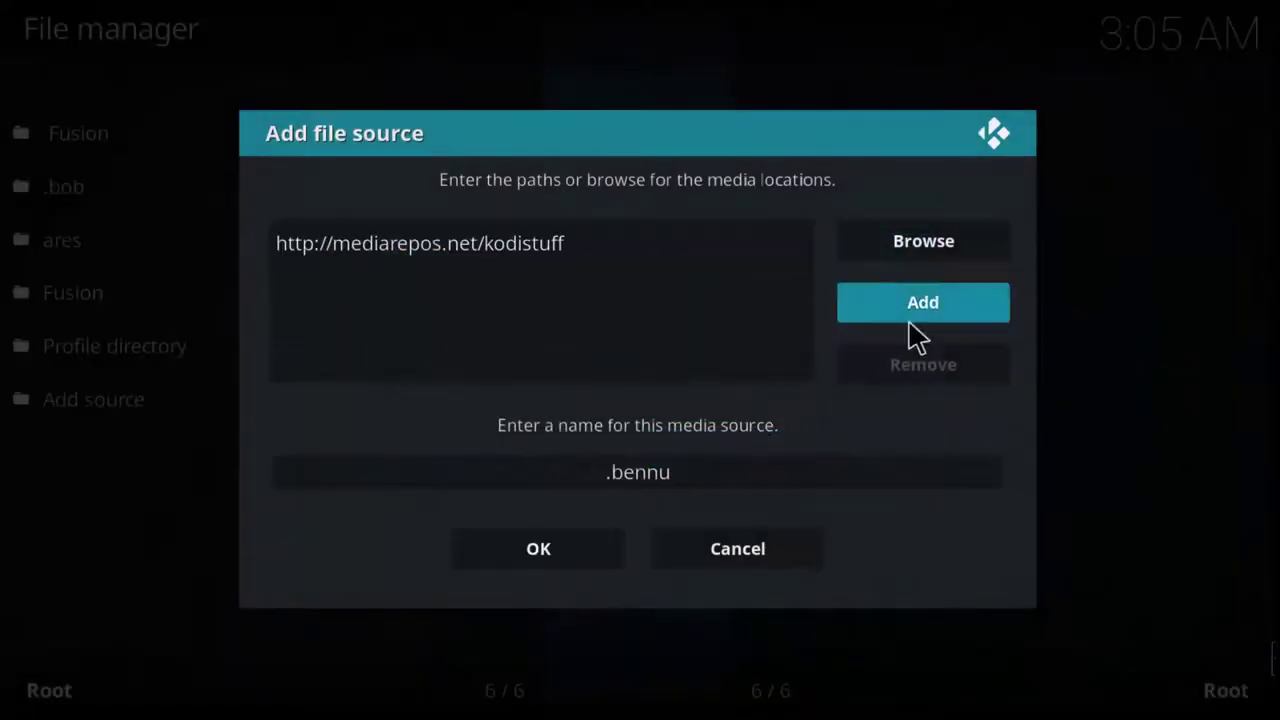
key("Return")
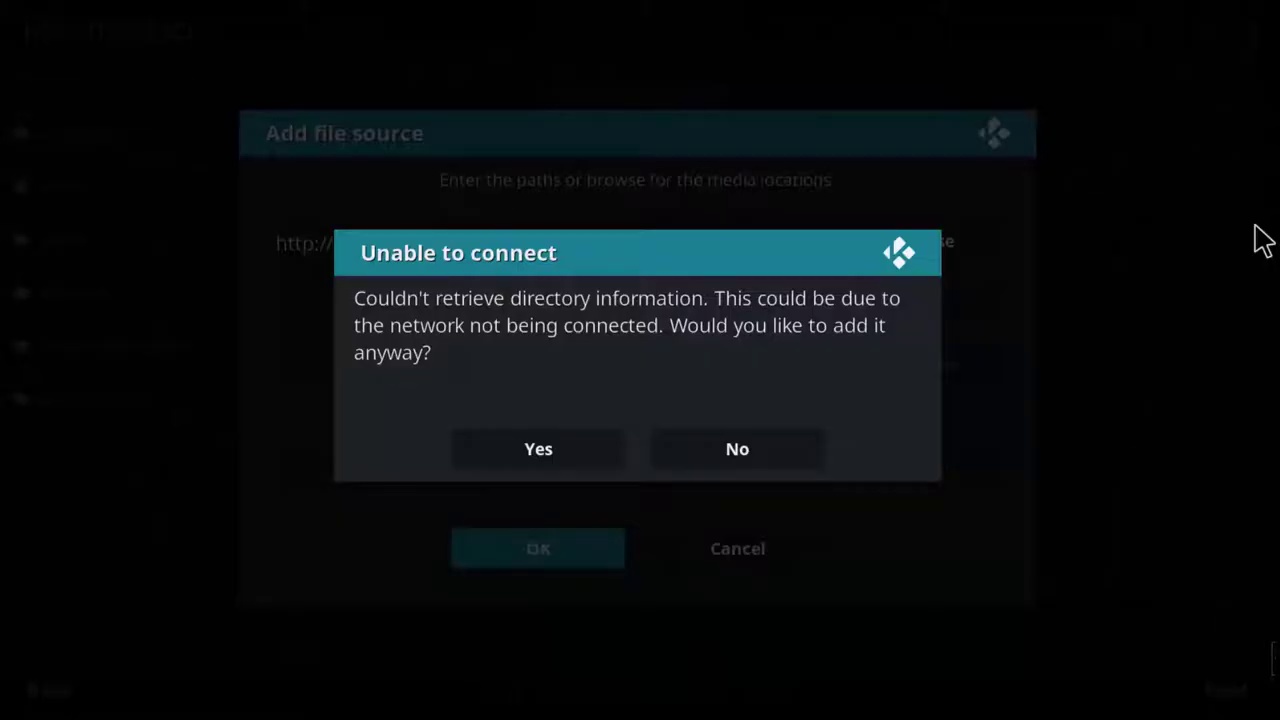